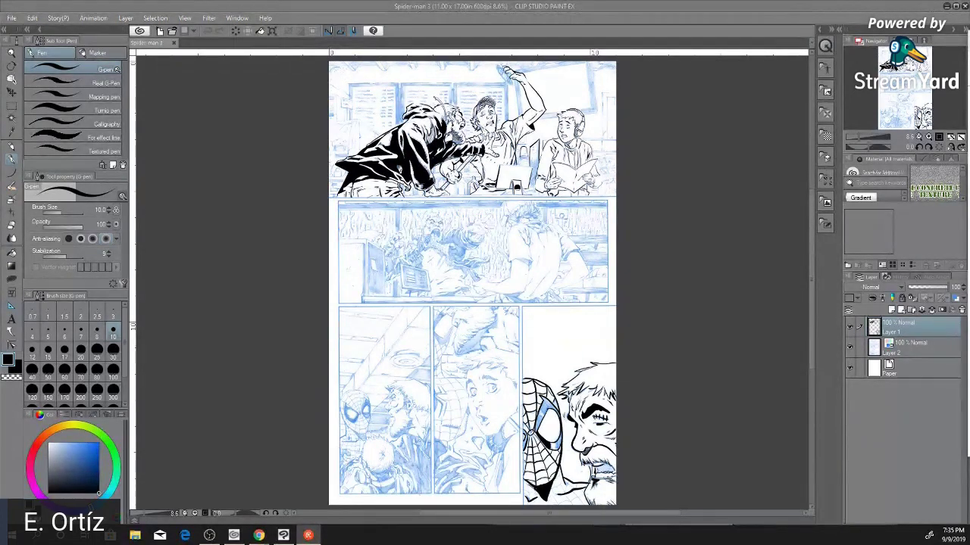
# Ink the young man's forehead edge, cheek contour and brow creases in the middle bottom panel with a size 10 G-pen
pyautogui.hotkey('alt', 'Tab')
pyautogui.scroll(5, 468, 375)
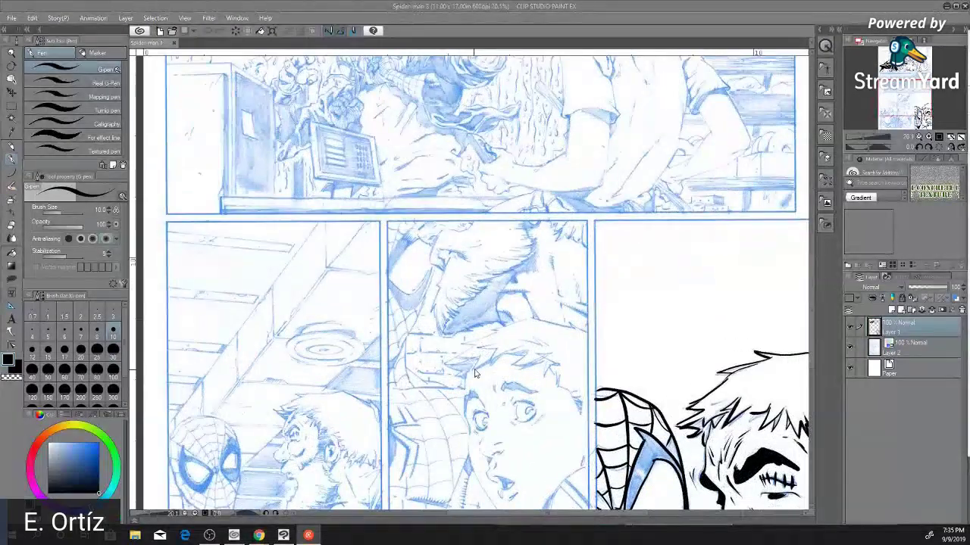
pyautogui.moveTo(474, 364); pyautogui.dragTo(465, 388)
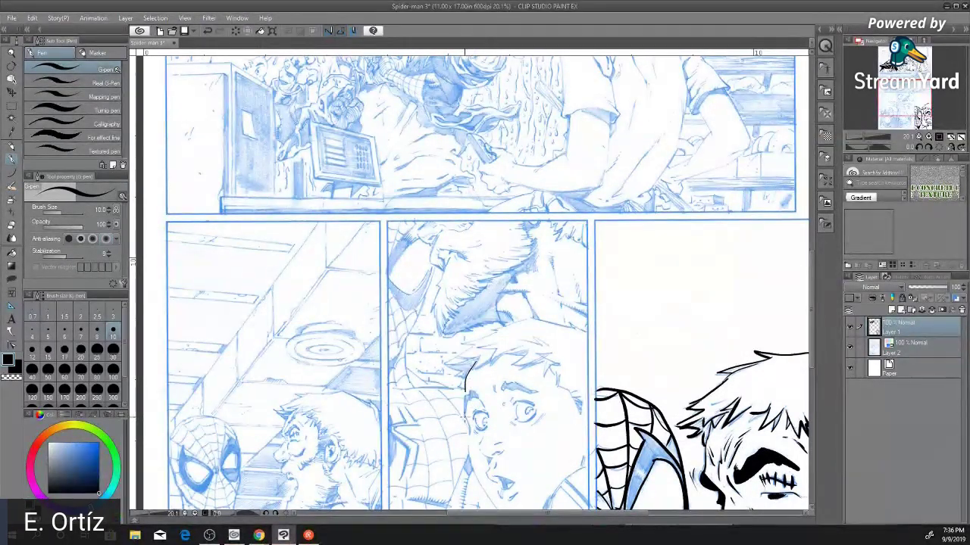
pyautogui.moveTo(465, 413); pyautogui.dragTo(470, 437)
pyautogui.hotkey('ctrl', 'z')
pyautogui.moveTo(494, 385); pyautogui.dragTo(493, 395)
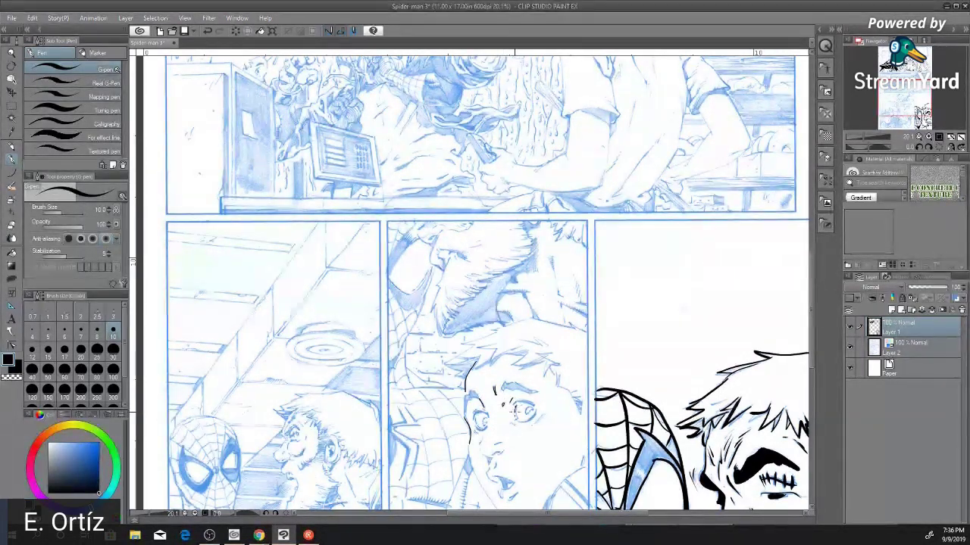
pyautogui.moveTo(528, 417); pyautogui.dragTo(521, 424)
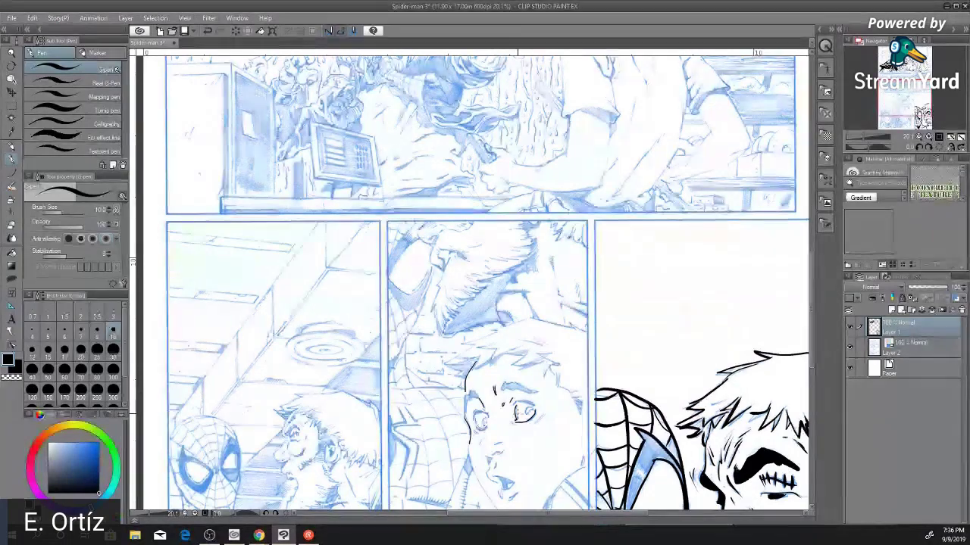
pyautogui.hotkey('ctrl', 'z')
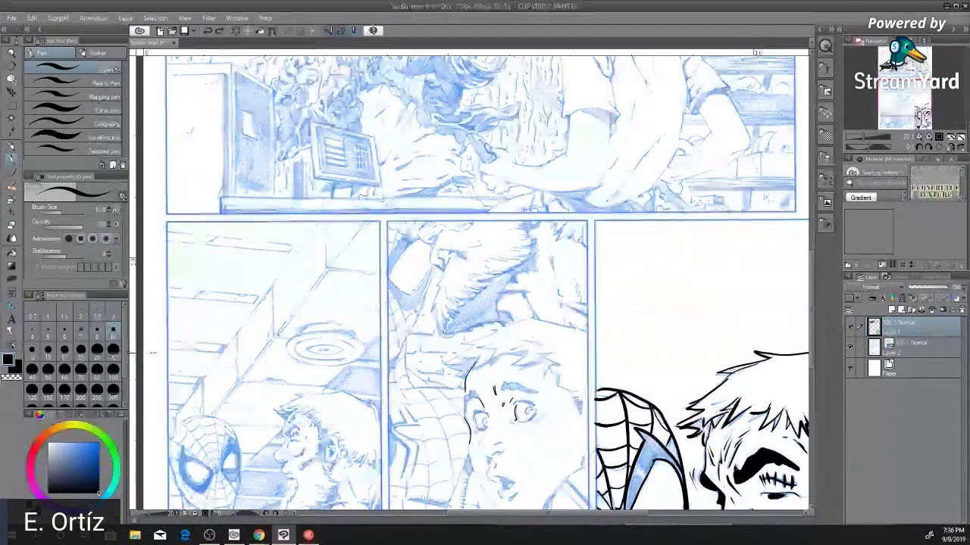
# Set the brush size to 17 and ink the young man's eye details, the crease under his eye and his jawline
pyautogui.click(65, 356)
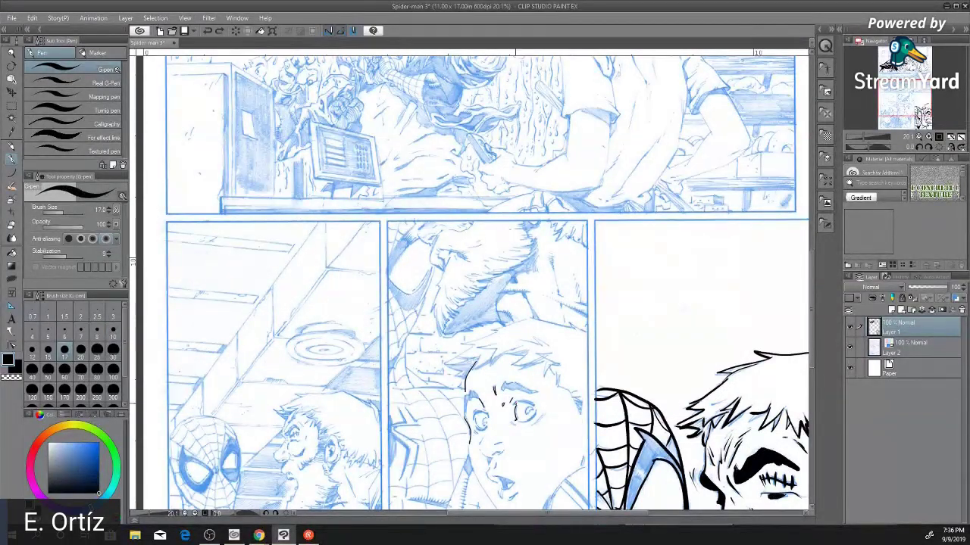
pyautogui.moveTo(528, 407); pyautogui.dragTo(529, 404)
pyautogui.moveTo(542, 415); pyautogui.dragTo(533, 424)
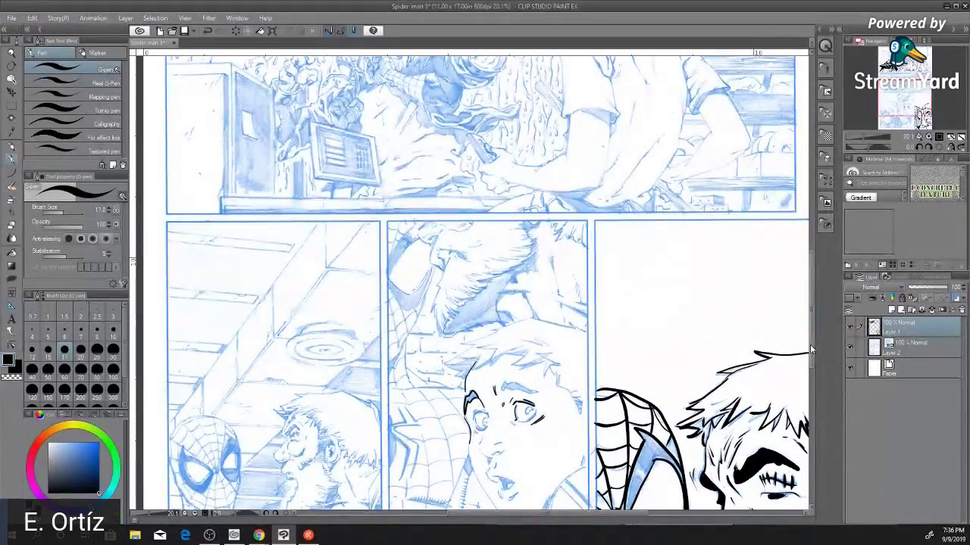
pyautogui.scroll(-5, 470, 280)
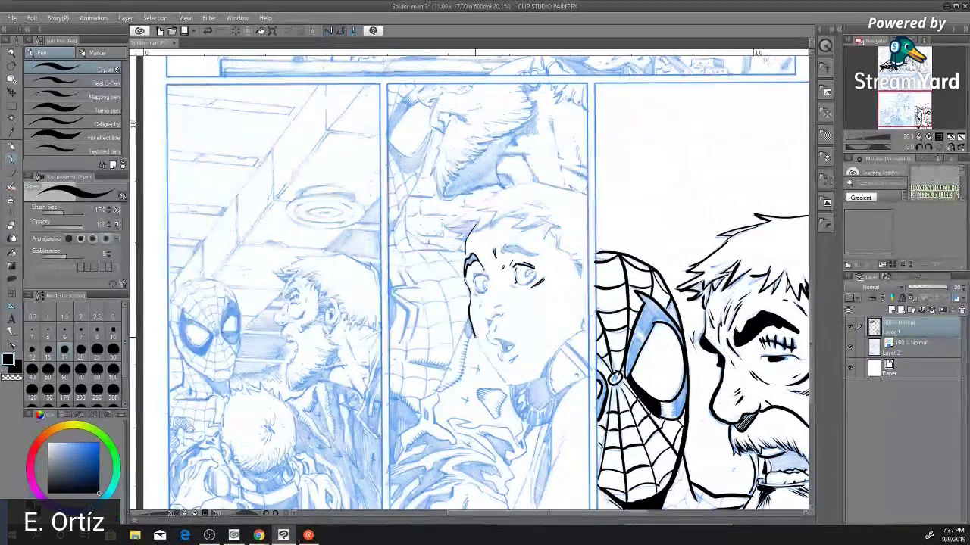
pyautogui.moveTo(481, 352); pyautogui.dragTo(503, 383)
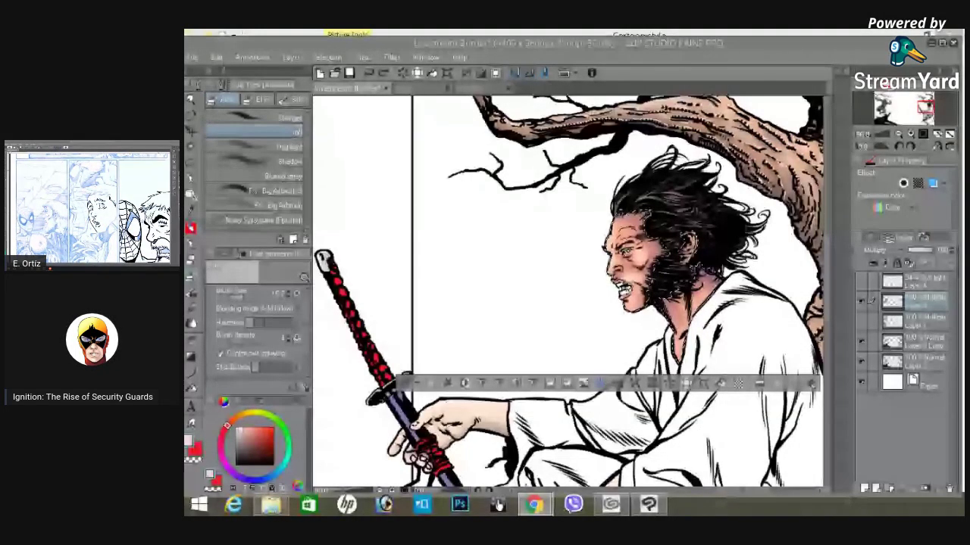
pyautogui.click(909, 136)
pyautogui.moveTo(827, 278)
pyautogui.mouseDown()
pyautogui.moveTo(828, 290)
pyautogui.moveTo(826, 264)
pyautogui.mouseUp()
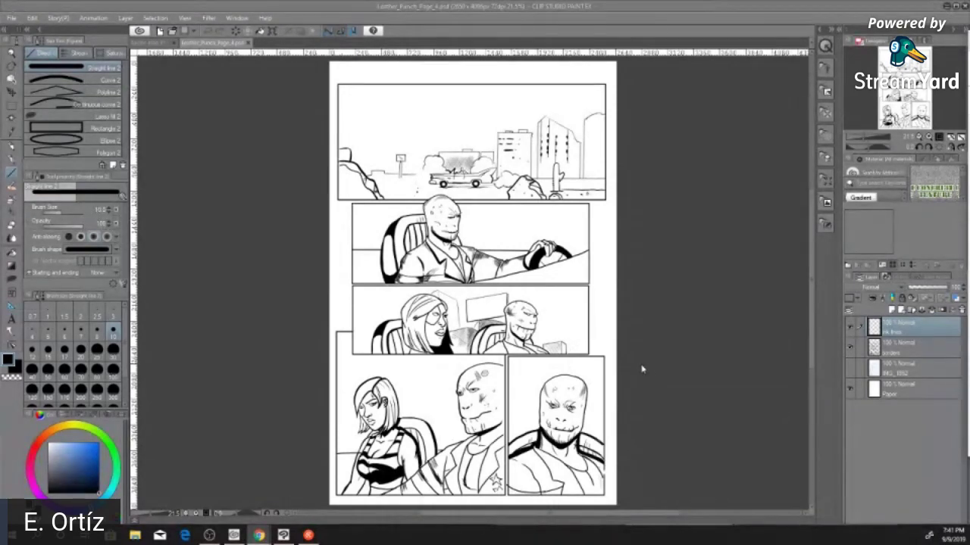
# Close the inked car-scene page and set up the G-pen with black for inking the Spider-man page
pyautogui.click(250, 44)
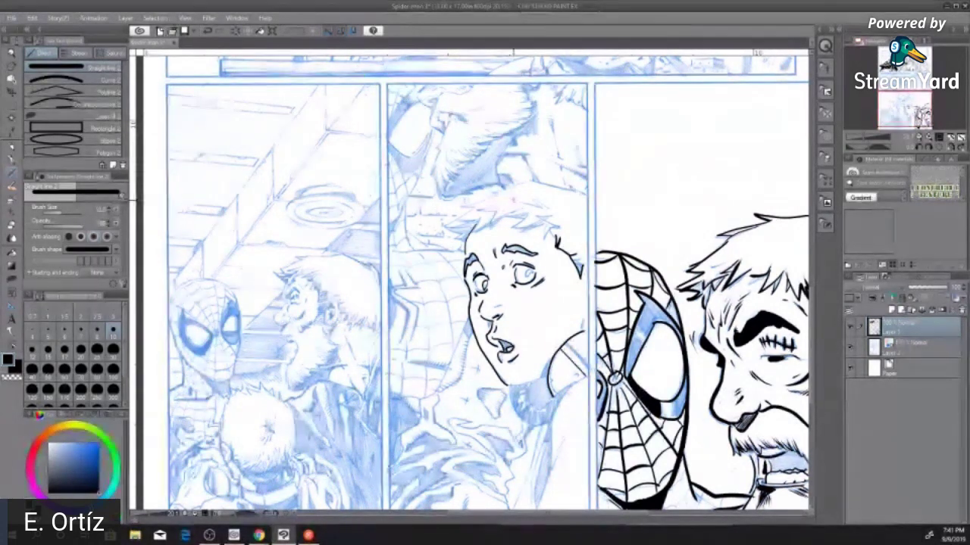
pyautogui.press('x')
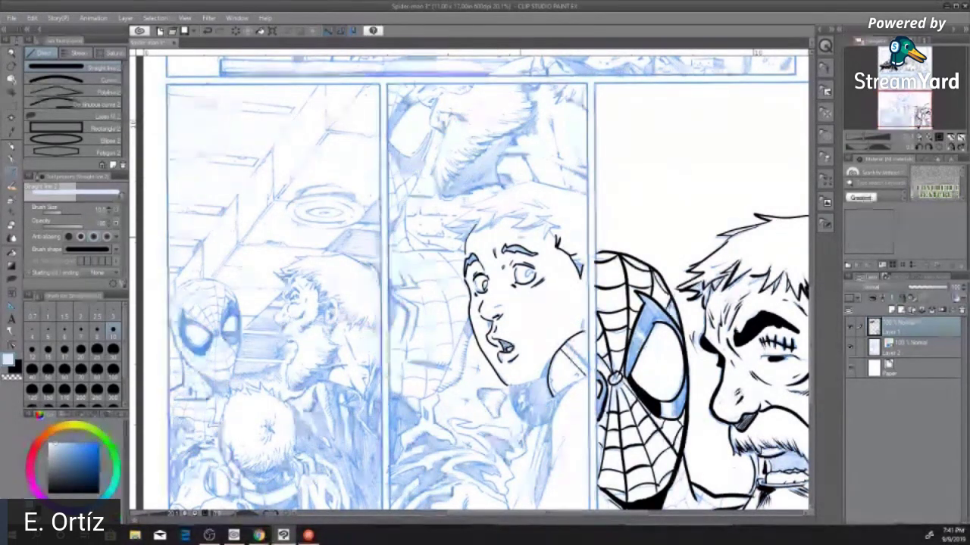
pyautogui.click(11, 158)
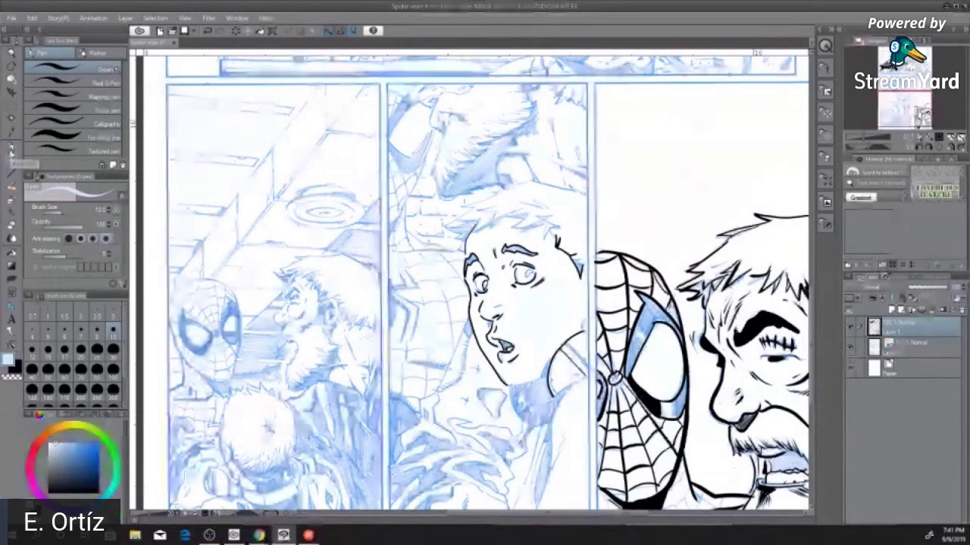
pyautogui.click(97, 491)
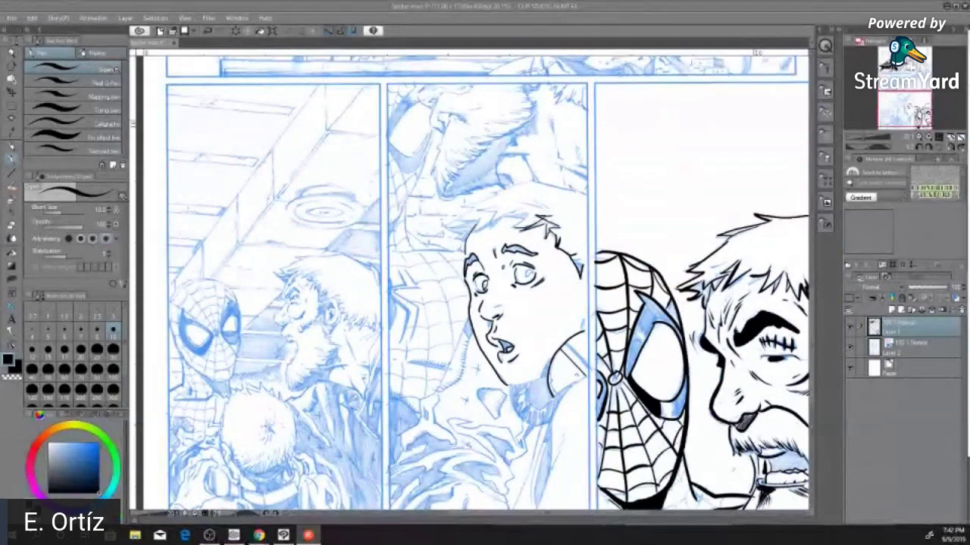
# Ink the young man's spiky fringe and the top outline of his hair over the blue pencils
pyautogui.moveTo(471, 209)
pyautogui.mouseDown()
pyautogui.moveTo(441, 229)
pyautogui.moveTo(460, 225)
pyautogui.moveTo(447, 228)
pyautogui.moveTo(453, 240)
pyautogui.moveTo(441, 234)
pyautogui.moveTo(458, 241)
pyautogui.moveTo(453, 248)
pyautogui.mouseUp()
pyautogui.moveTo(471, 235); pyautogui.dragTo(462, 245)
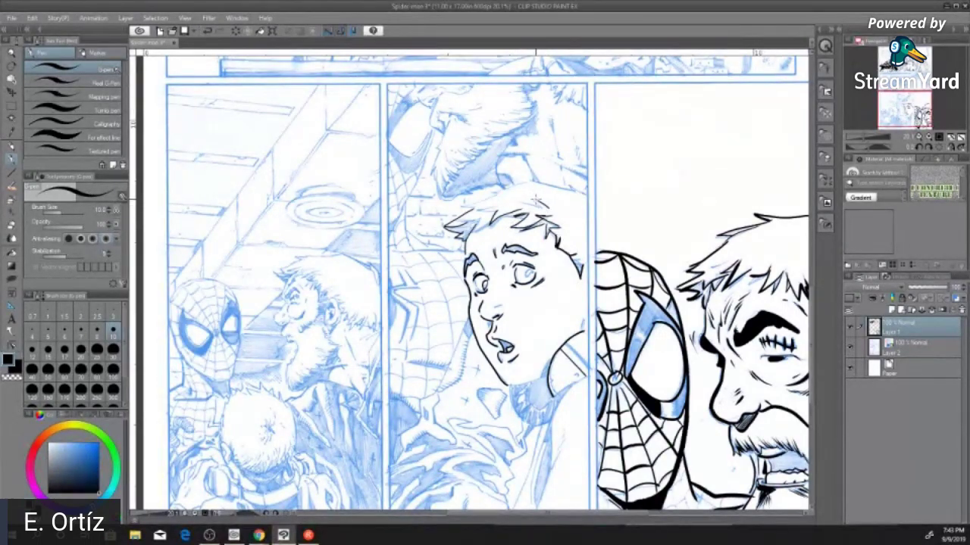
pyautogui.moveTo(536, 199); pyautogui.dragTo(521, 212)
# Ink the young man's neck line and the curved collar edges below his jaw
pyautogui.moveTo(559, 353)
pyautogui.mouseDown()
pyautogui.moveTo(549, 377)
pyautogui.moveTo(559, 396)
pyautogui.mouseUp()
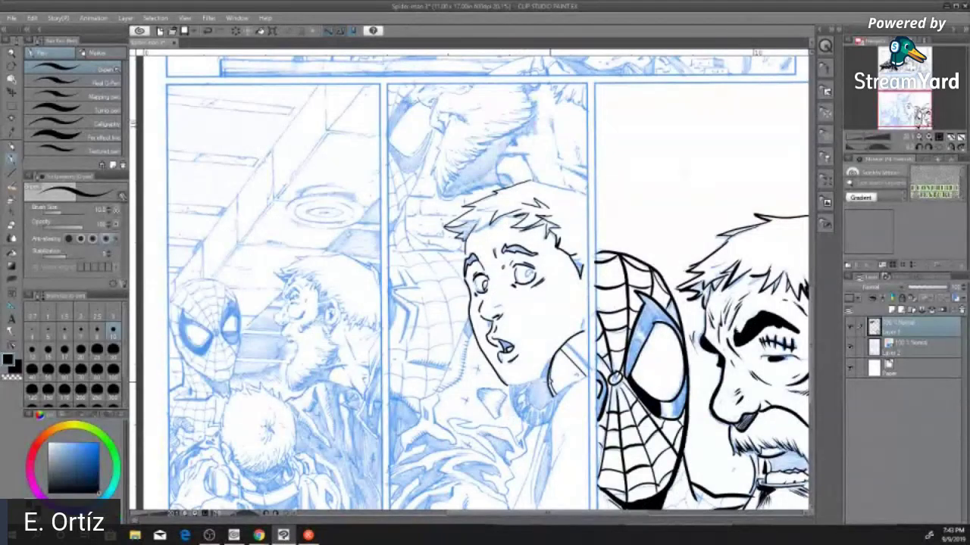
pyautogui.moveTo(535, 402)
pyautogui.mouseDown()
pyautogui.moveTo(530, 417)
pyautogui.moveTo(524, 394)
pyautogui.moveTo(513, 399)
pyautogui.moveTo(530, 427)
pyautogui.moveTo(548, 429)
pyautogui.mouseUp()
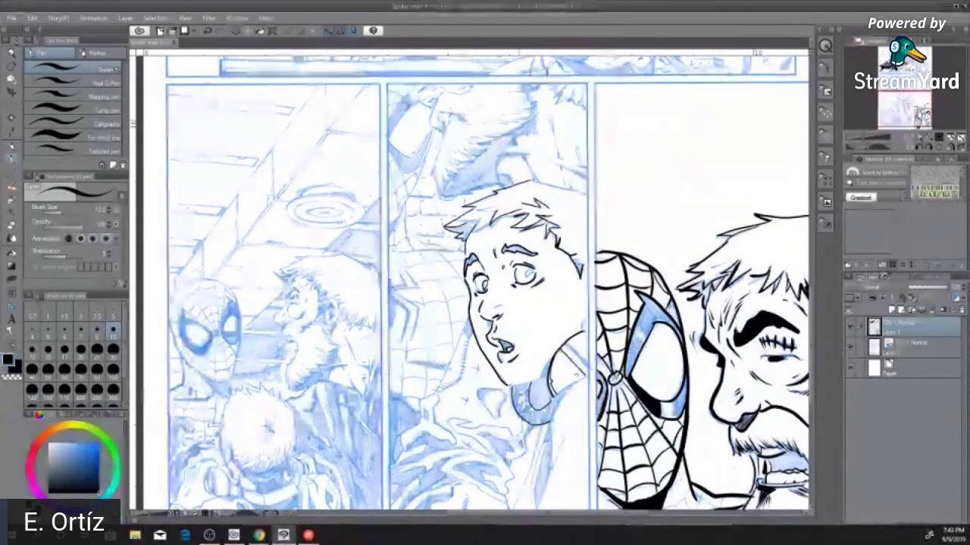
pyautogui.moveTo(507, 383); pyautogui.dragTo(517, 416)
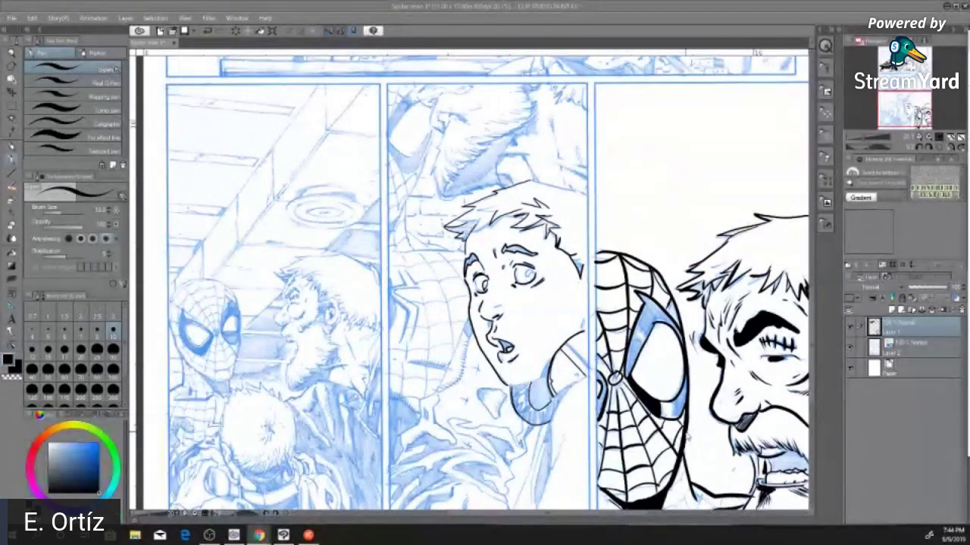
# Ink the bearded man's forehead and nose profile in the first bottom panel beside Spider-Man
pyautogui.hotkey('ctrl', '-')
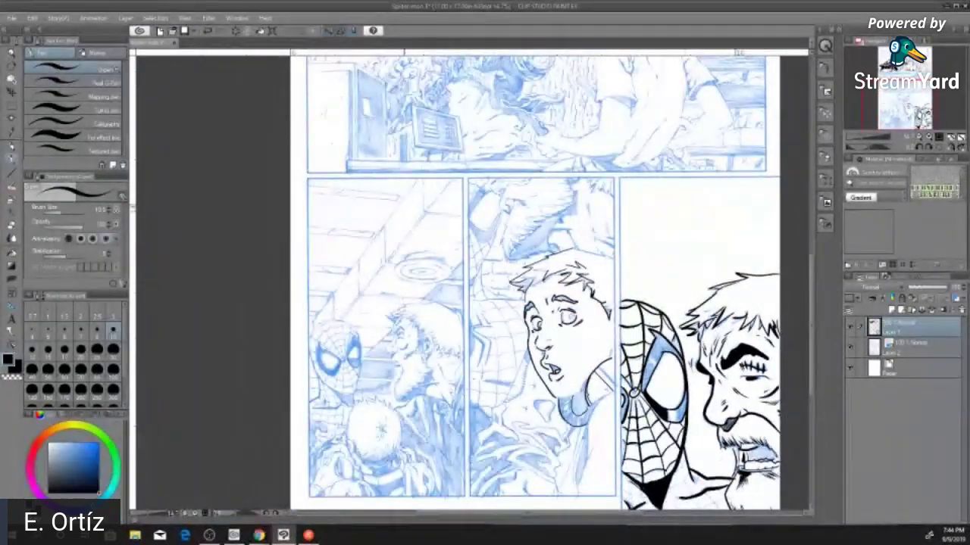
pyautogui.hotkey('ctrl', '-')
pyautogui.hotkey('ctrl', '+')
pyautogui.hotkey('ctrl', '+')
pyautogui.hotkey('ctrl', '+')
pyautogui.hotkey('ctrl', '+')
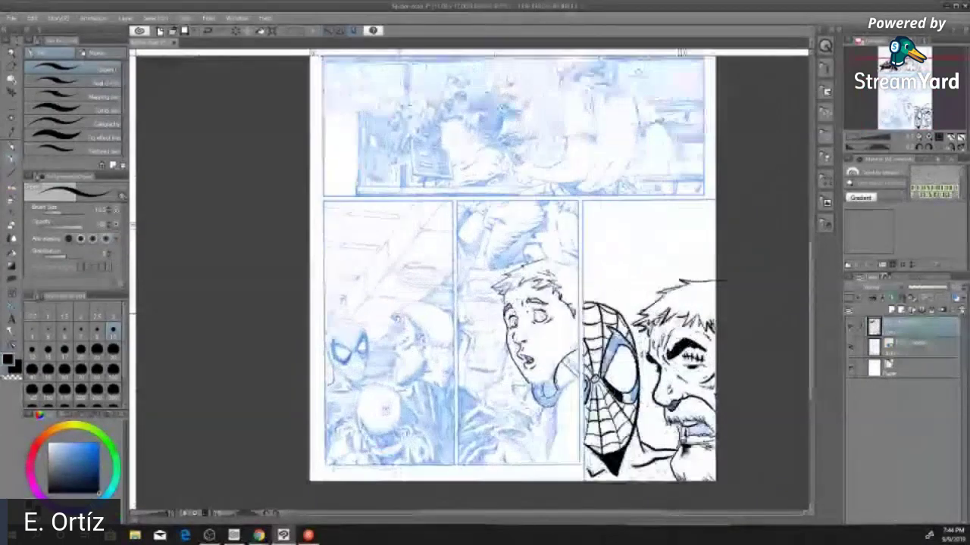
pyautogui.hotkey('ctrl', '+')
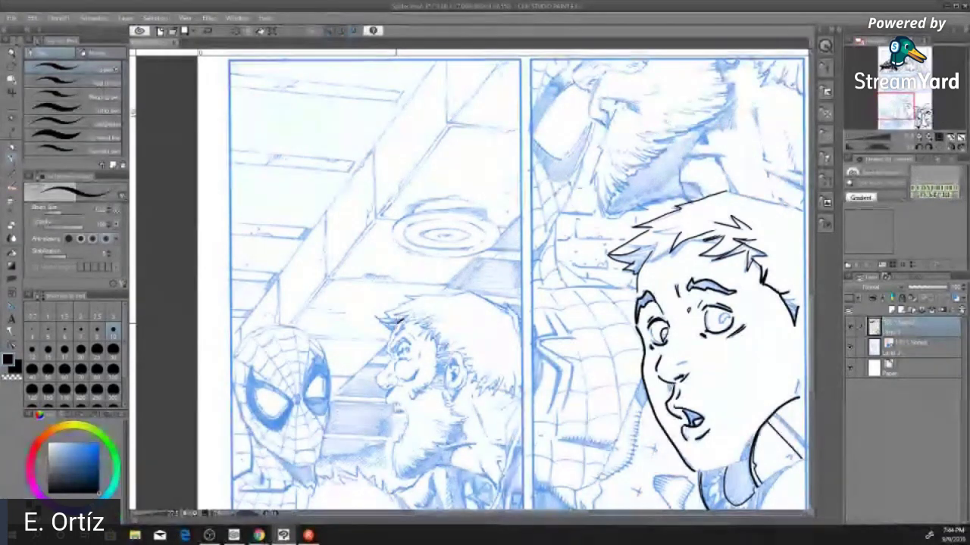
pyautogui.moveTo(387, 347); pyautogui.dragTo(376, 379)
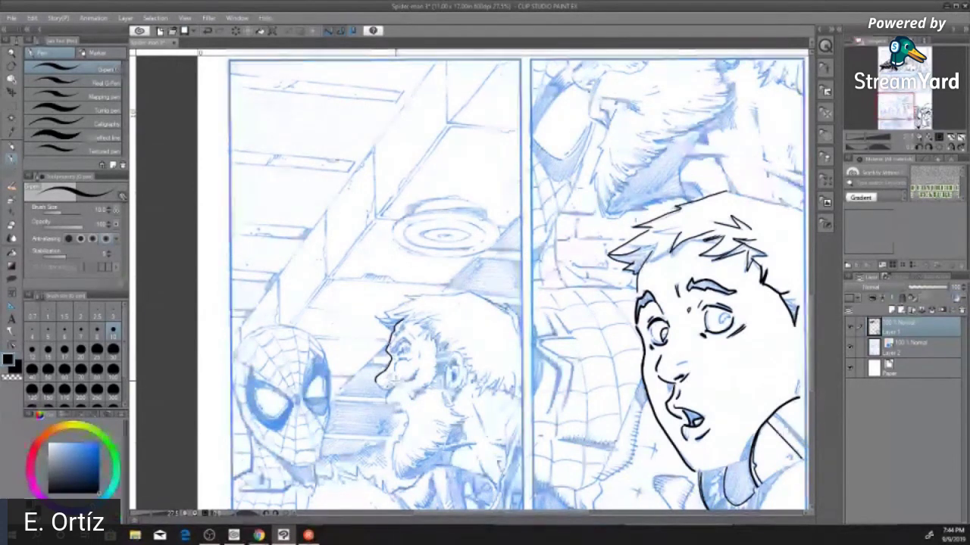
pyautogui.moveTo(399, 379)
pyautogui.mouseDown()
pyautogui.moveTo(380, 393)
pyautogui.moveTo(373, 383)
pyautogui.moveTo(368, 401)
pyautogui.mouseUp()
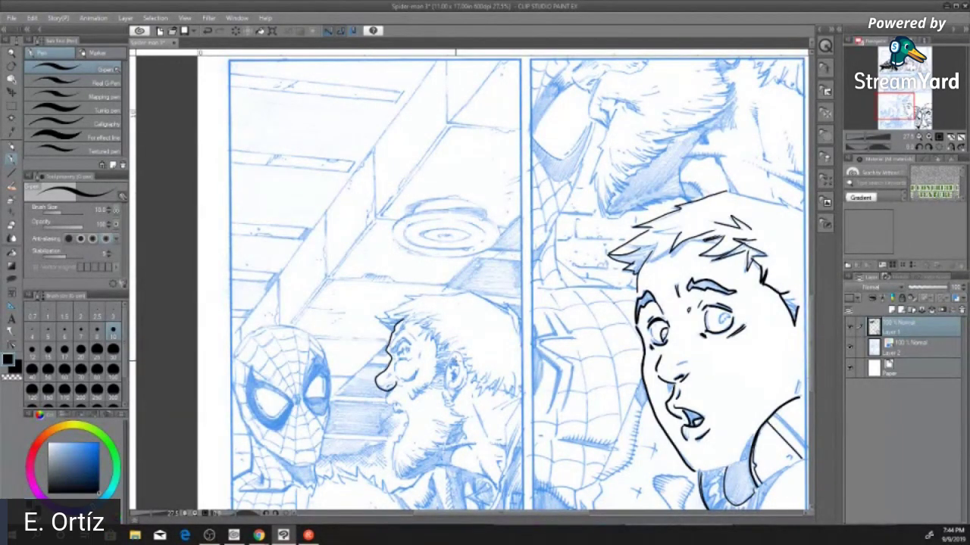
# Ink the bearded man's ear, including its outer contour and inner folds
pyautogui.moveTo(462, 377); pyautogui.dragTo(459, 388)
pyautogui.moveTo(453, 349)
pyautogui.mouseDown()
pyautogui.moveTo(449, 360)
pyautogui.moveTo(467, 378)
pyautogui.mouseUp()
pyautogui.moveTo(454, 370); pyautogui.dragTo(453, 377)
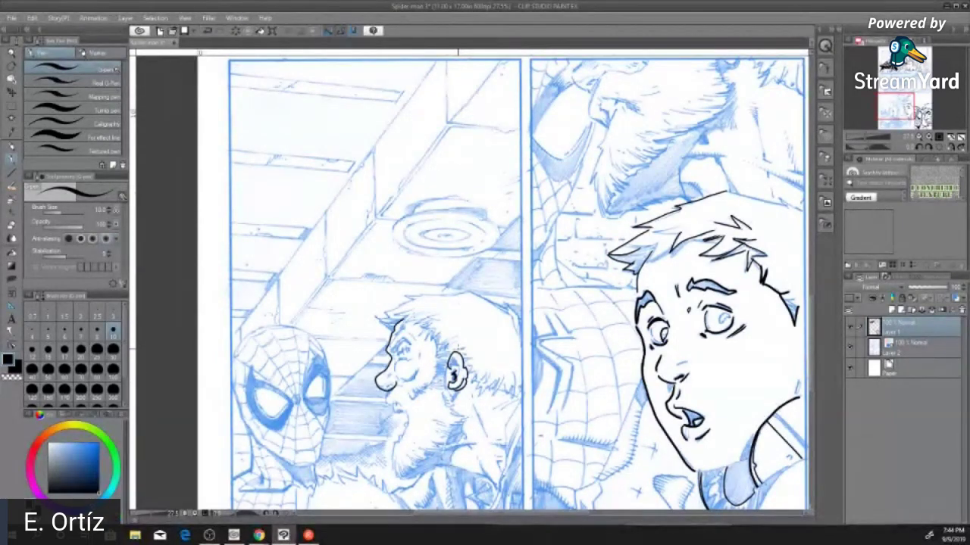